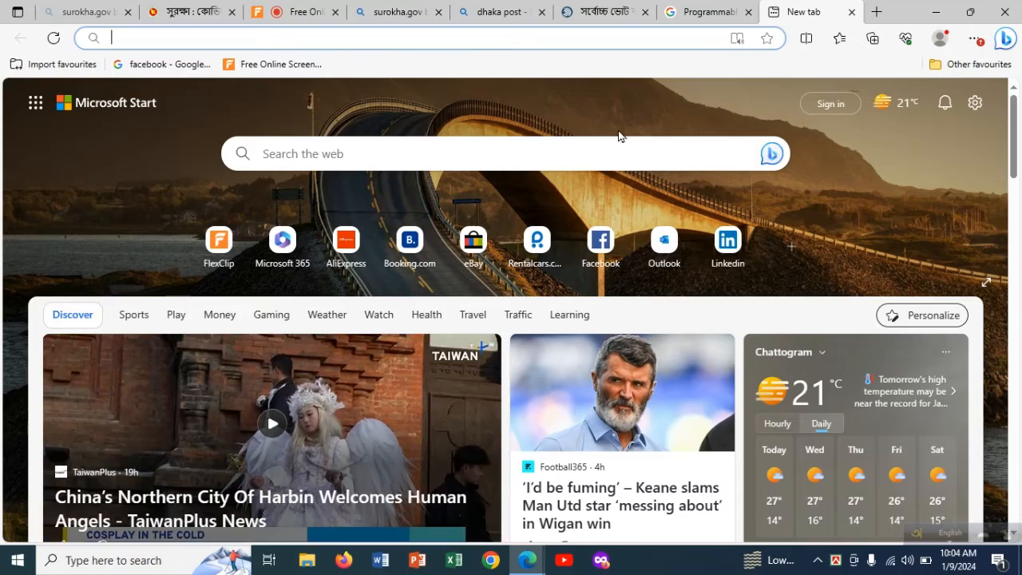
scroll(548, 253, down, 5)
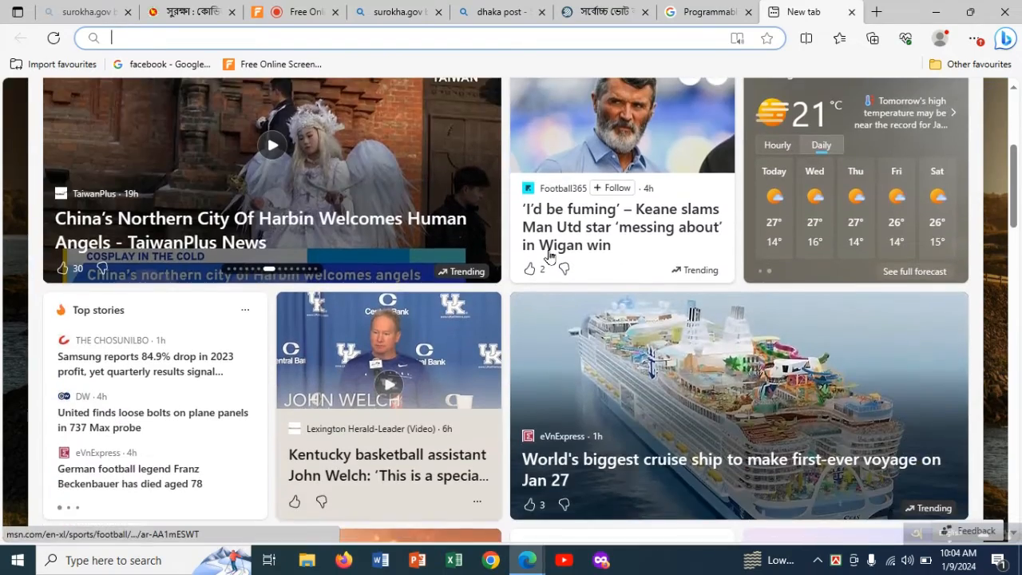
scroll(549, 255, down, 2)
scroll(549, 256, up, 7)
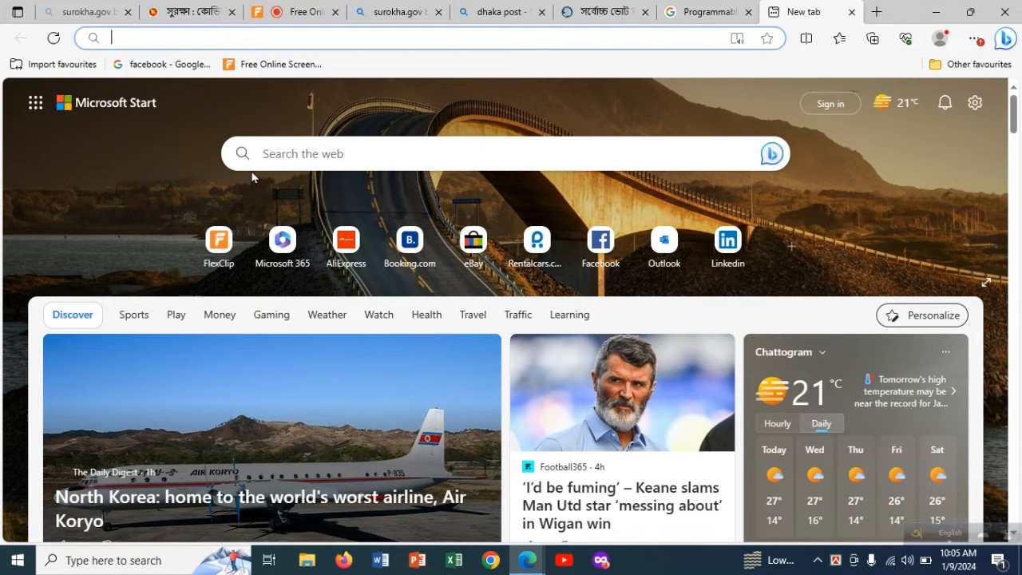
scroll(249, 177, down, 4)
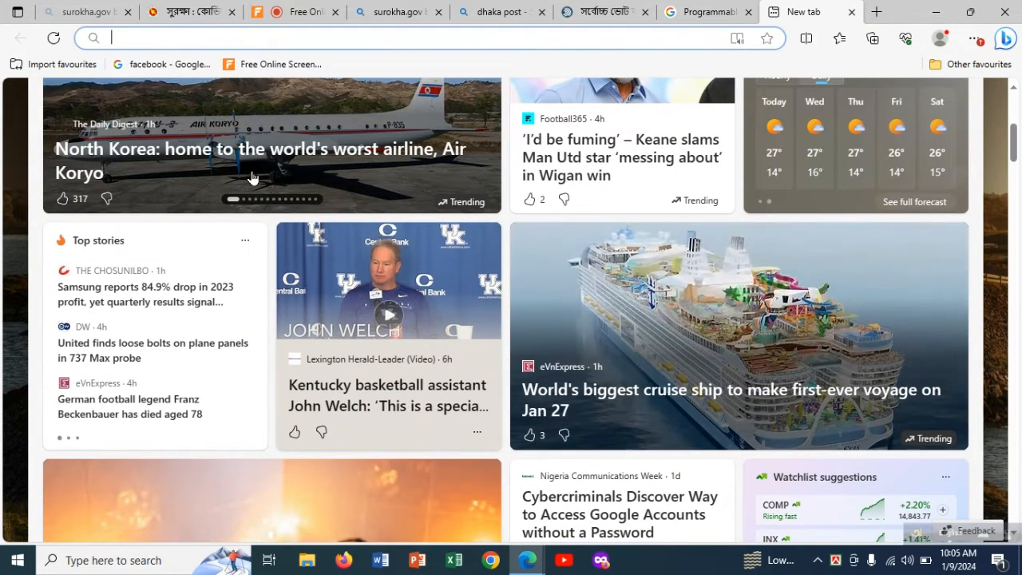
scroll(252, 177, up, 4)
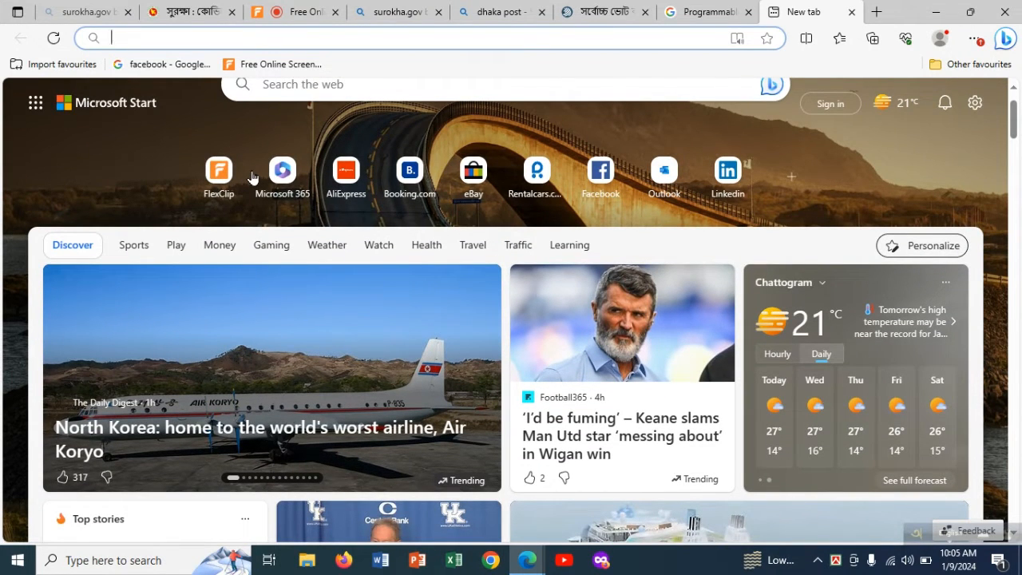
scroll(252, 176, up, 1)
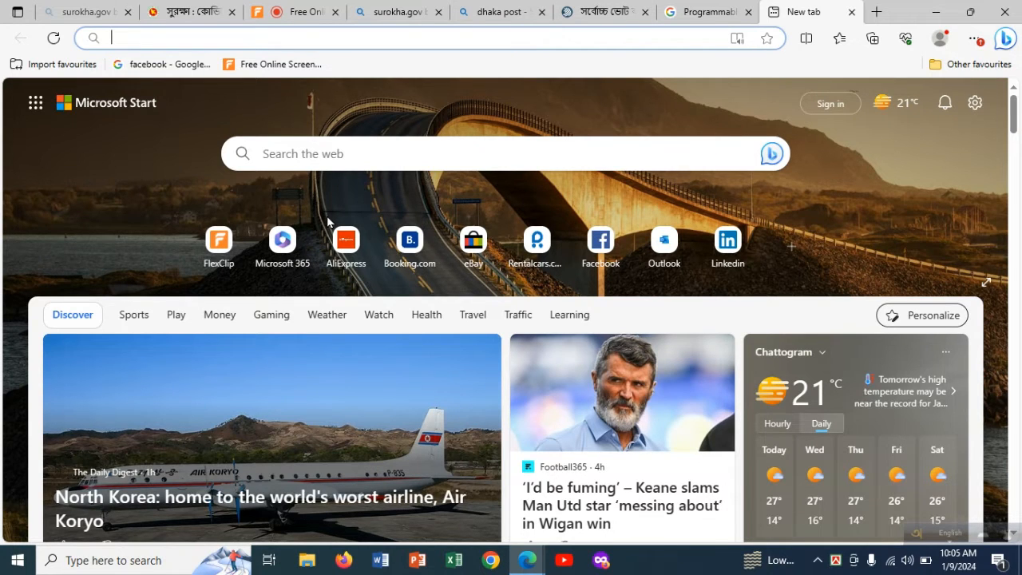
Search the web for "remove background" using the suggested query.
text(RE)
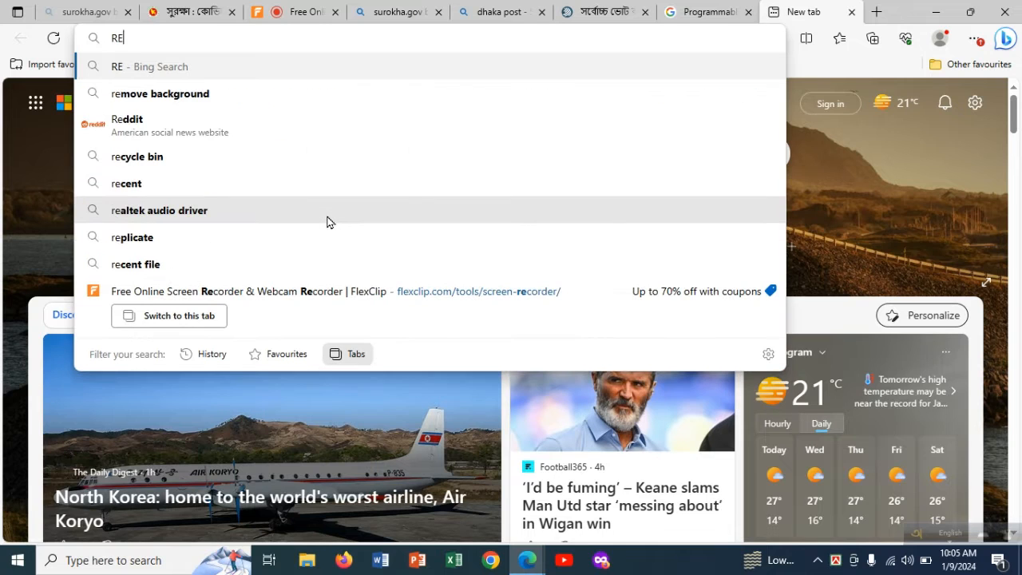
text(M)
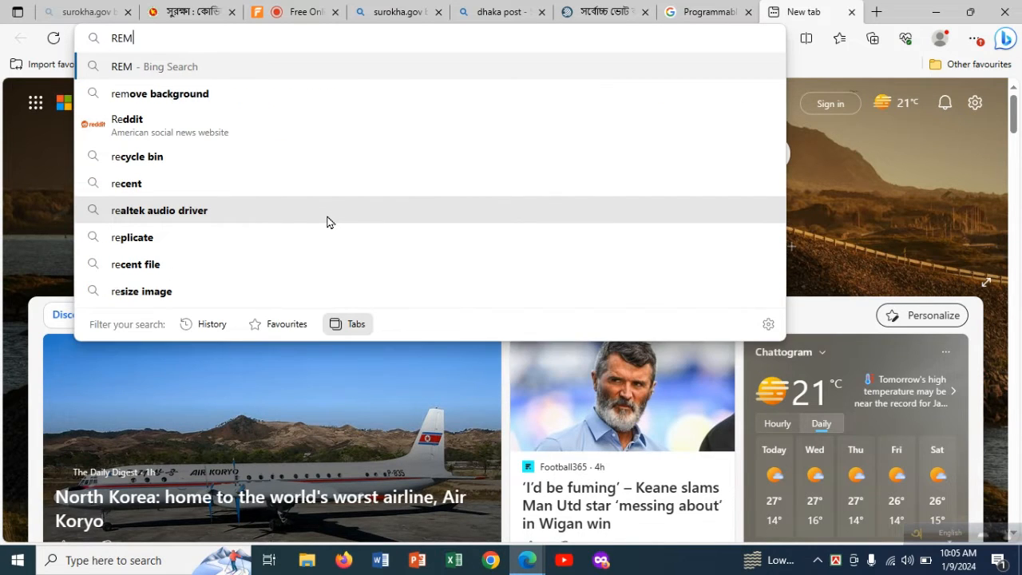
text(OVE)
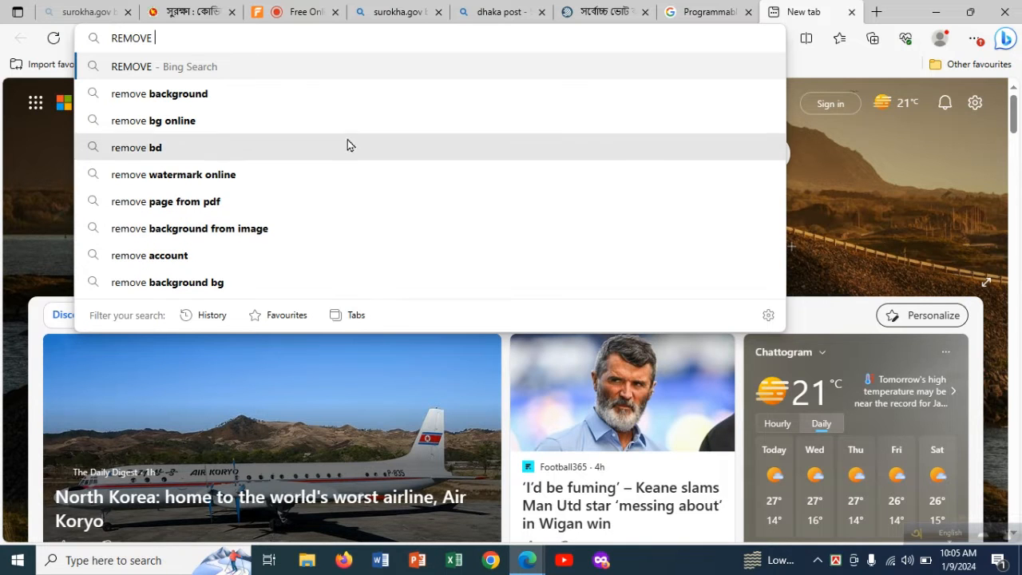
click(359, 107)
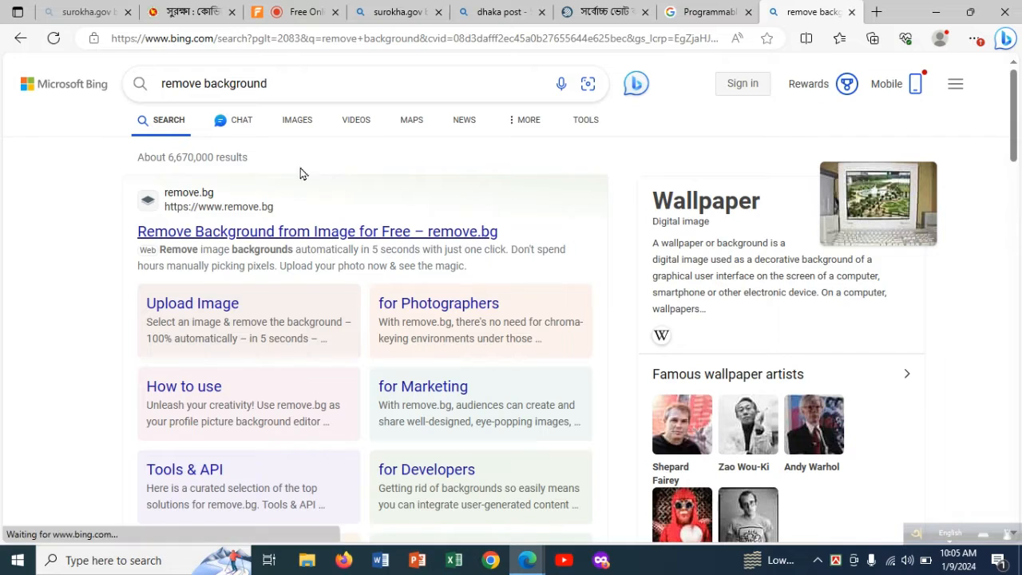
Open the "Remove Background from Image for Free – remove.bg" website from the search results.
scroll(319, 226, down, 2)
scroll(278, 263, down, 3)
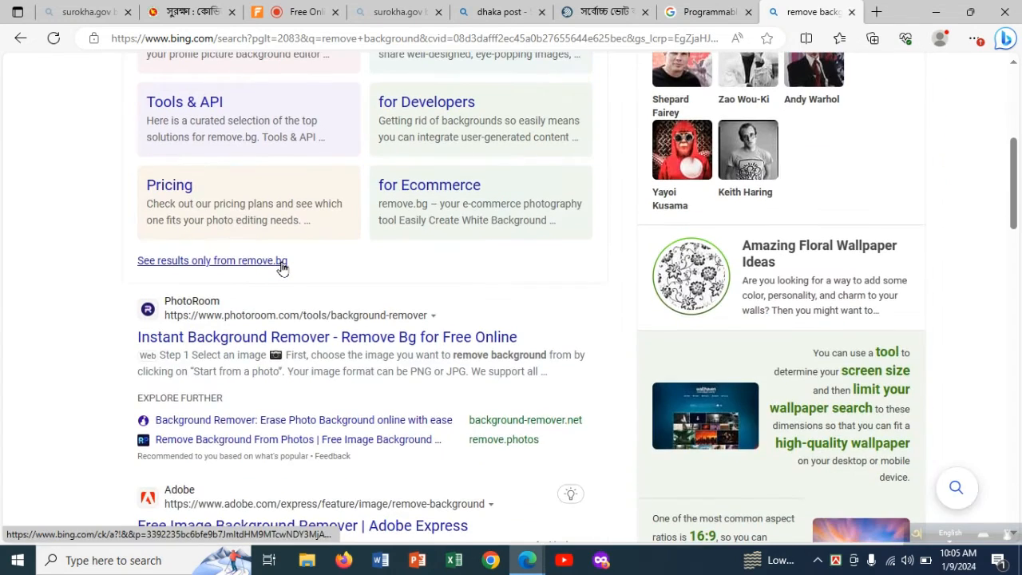
scroll(279, 277, up, 5)
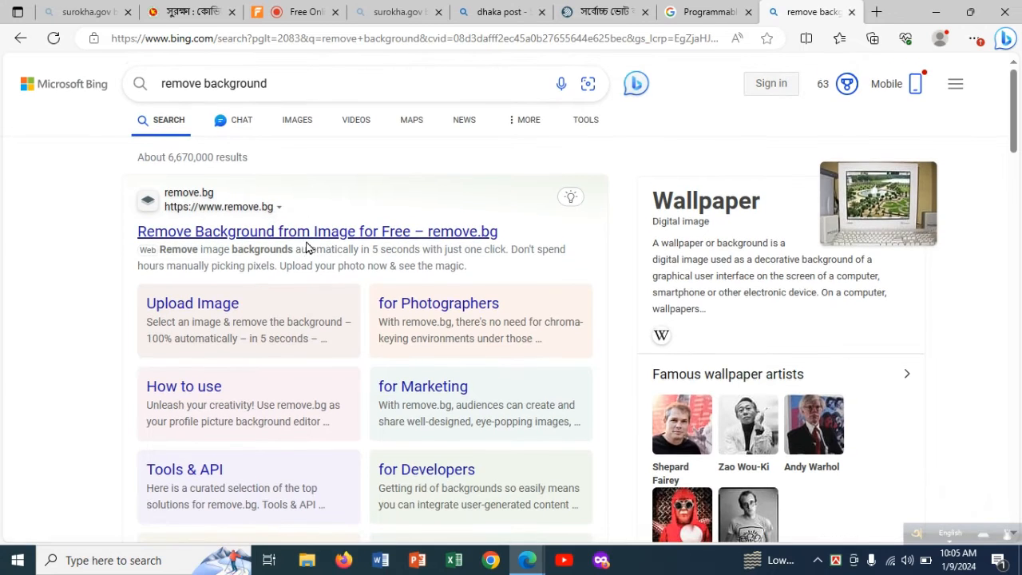
click(311, 236)
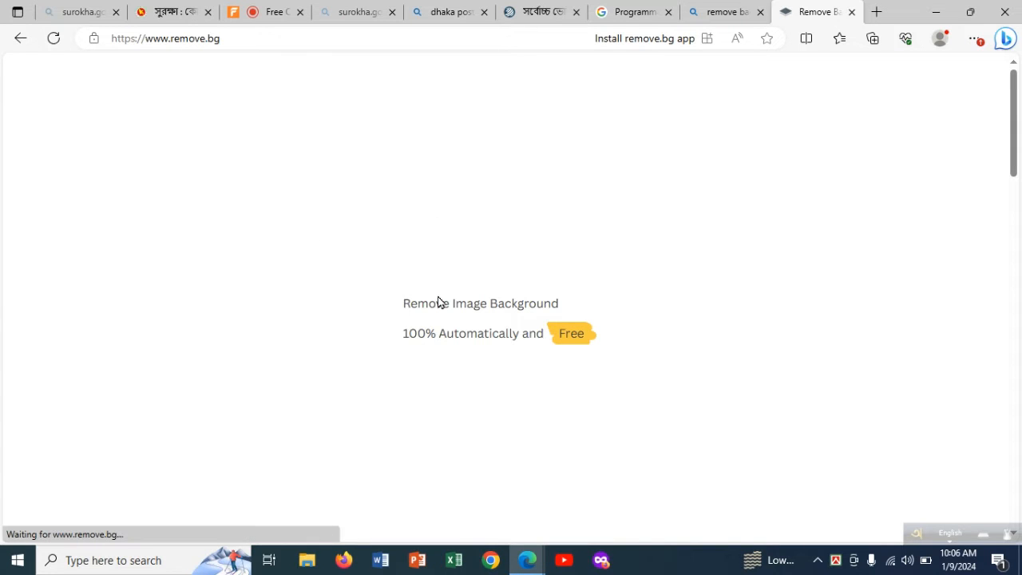
Look over the remove.bg home page and dismiss its cookie notice.
scroll(388, 381, down, 3)
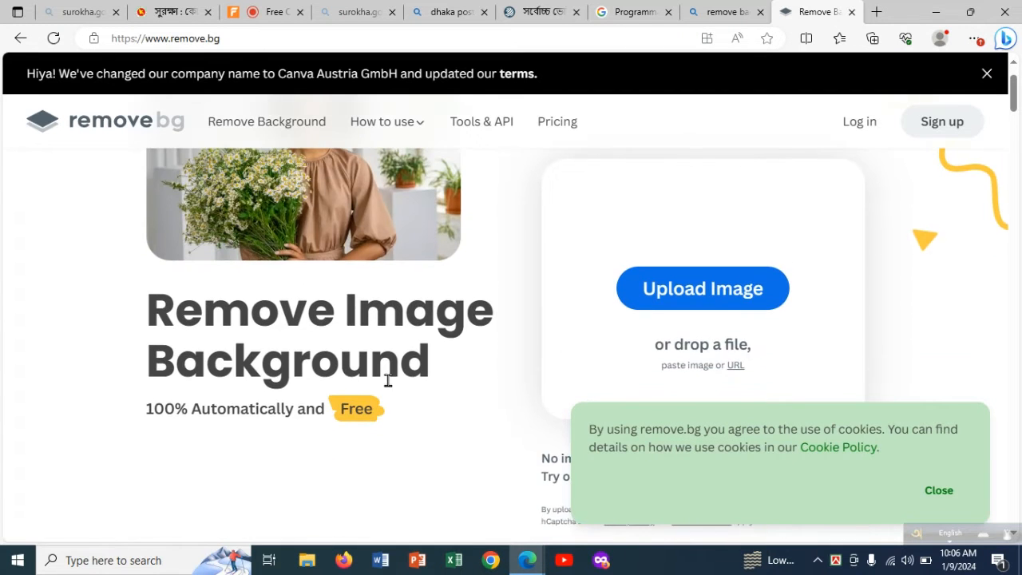
scroll(343, 463, up, 3)
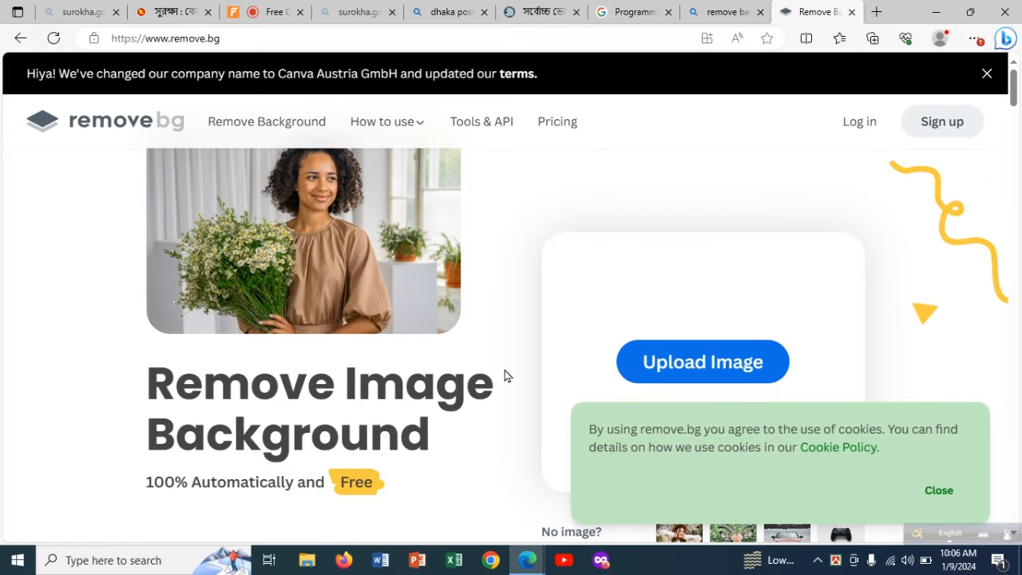
scroll(554, 304, down, 3)
scroll(554, 303, up, 3)
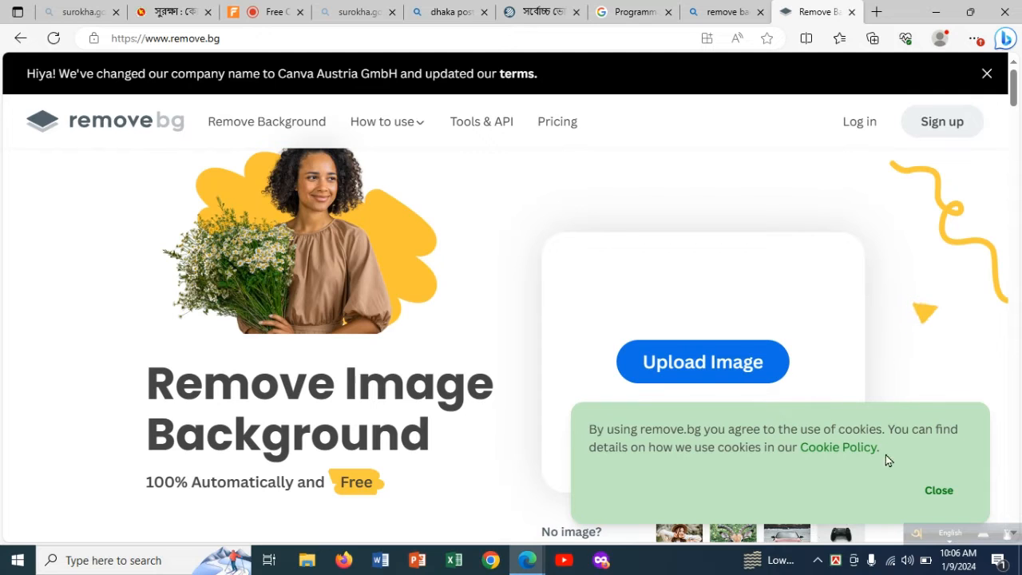
click(947, 494)
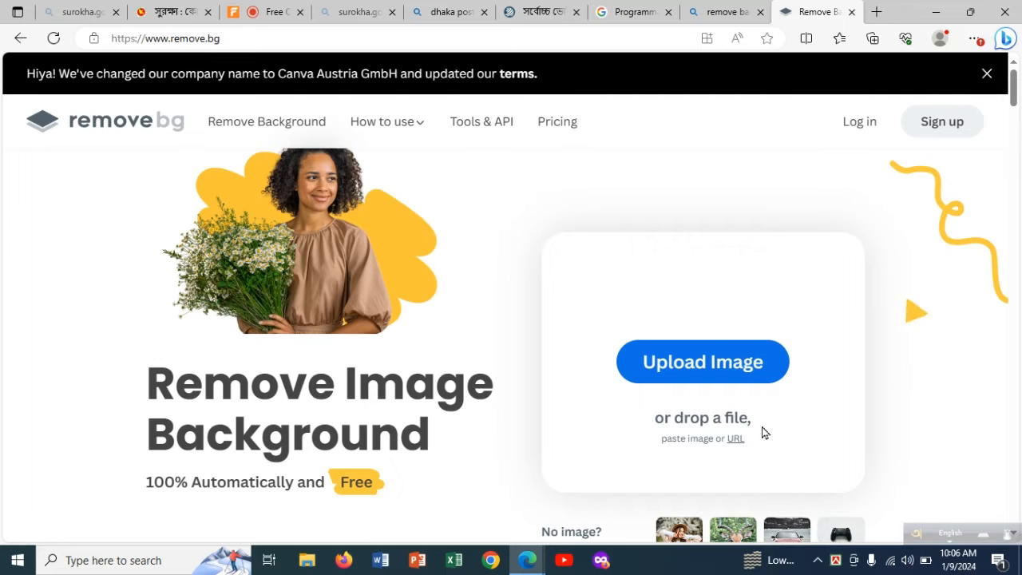
click(768, 370)
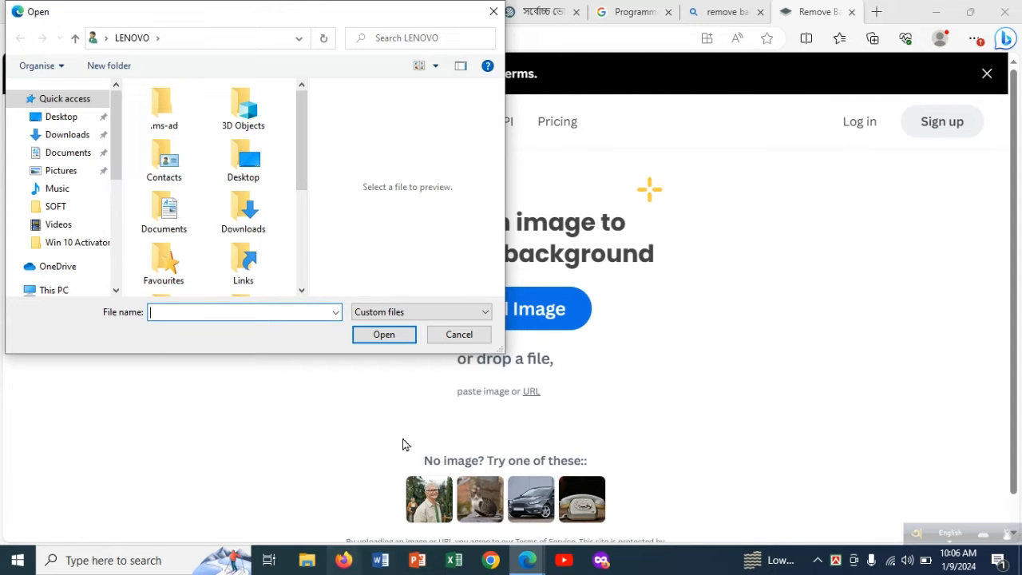
click(225, 568)
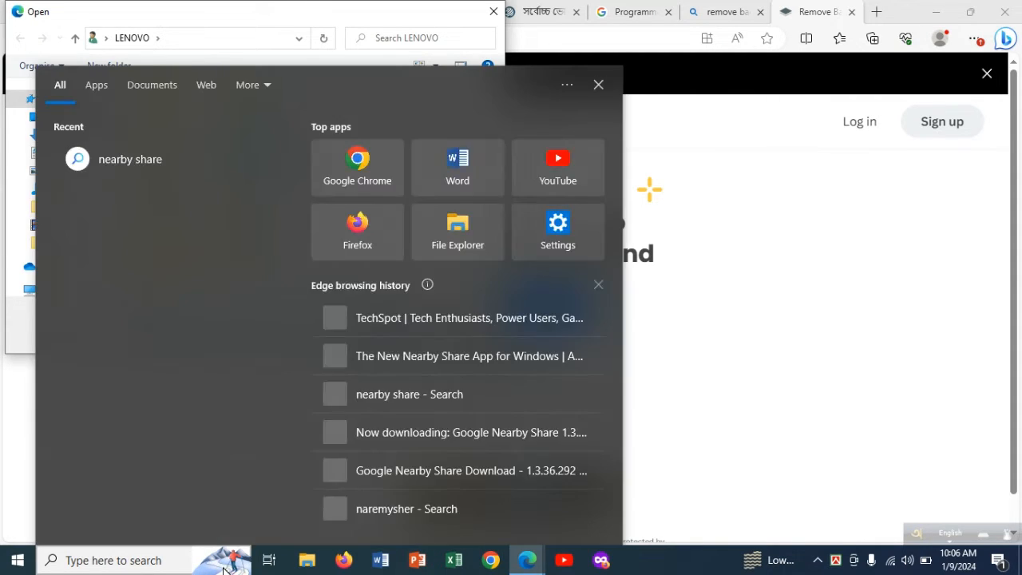
click(811, 8)
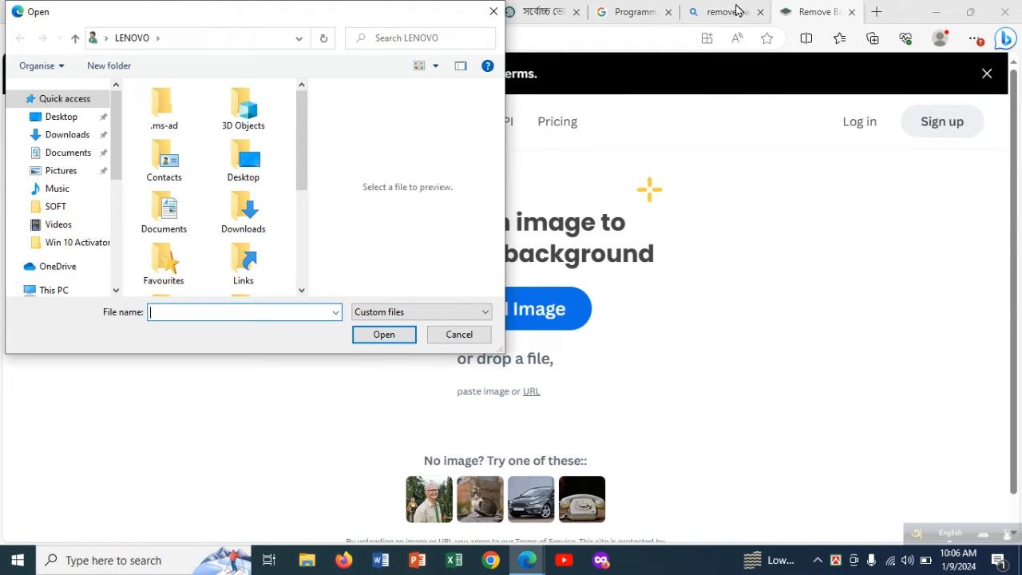
click(62, 117)
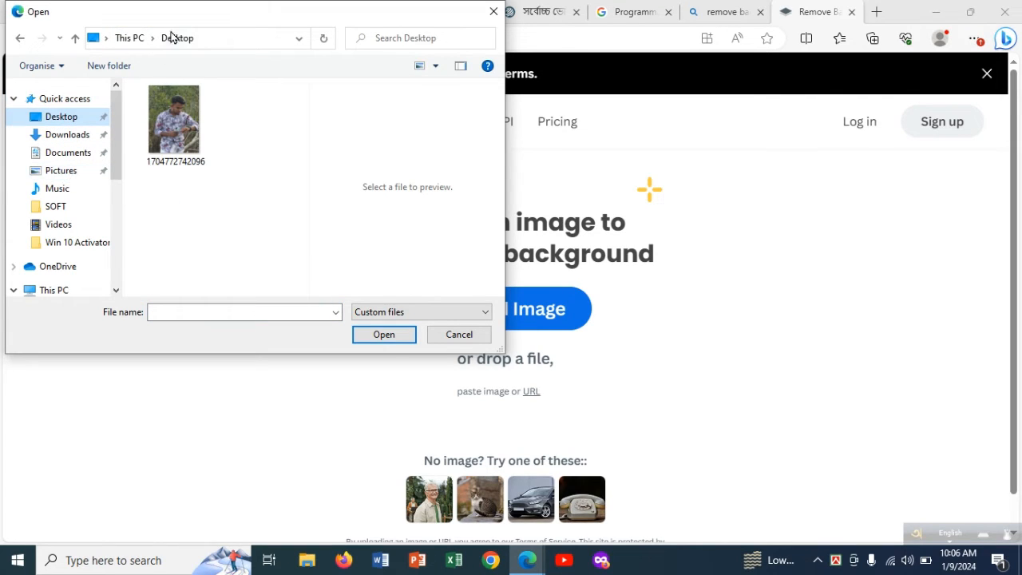
click(182, 130)
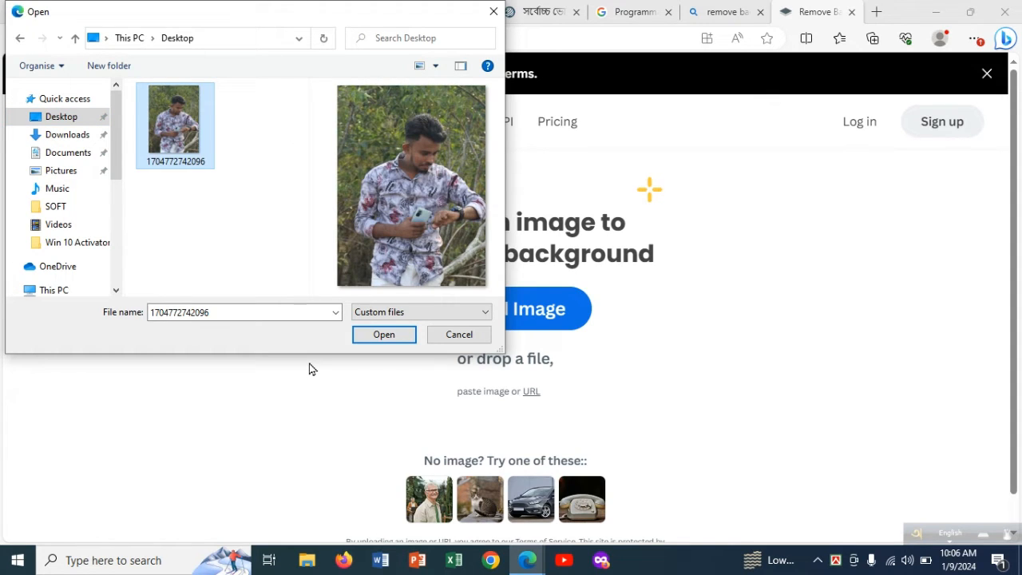
click(402, 338)
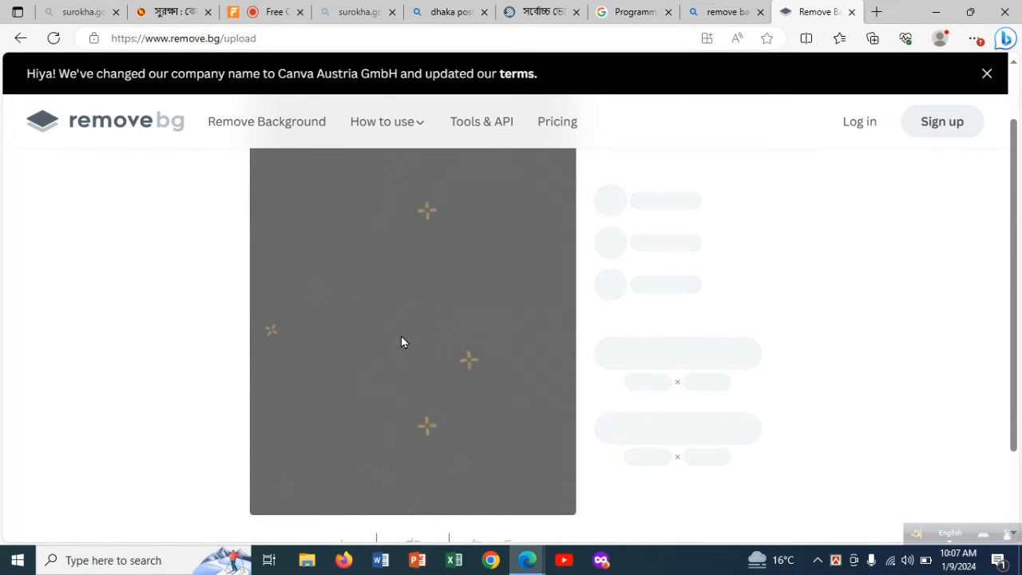
View the cutout result, check the second image in the upload strip, and return to the first image.
scroll(404, 340, up, 1)
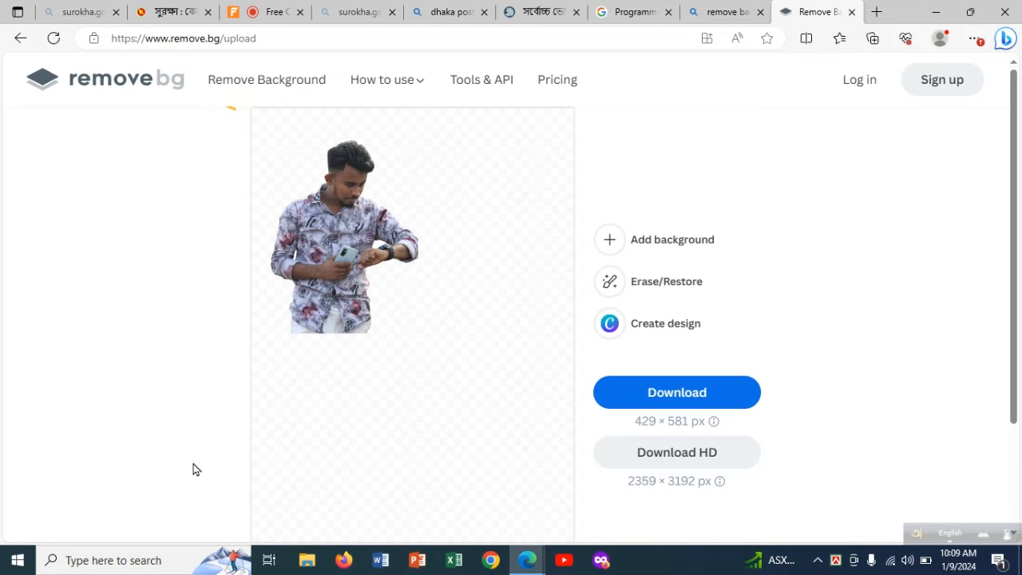
scroll(222, 388, down, 2)
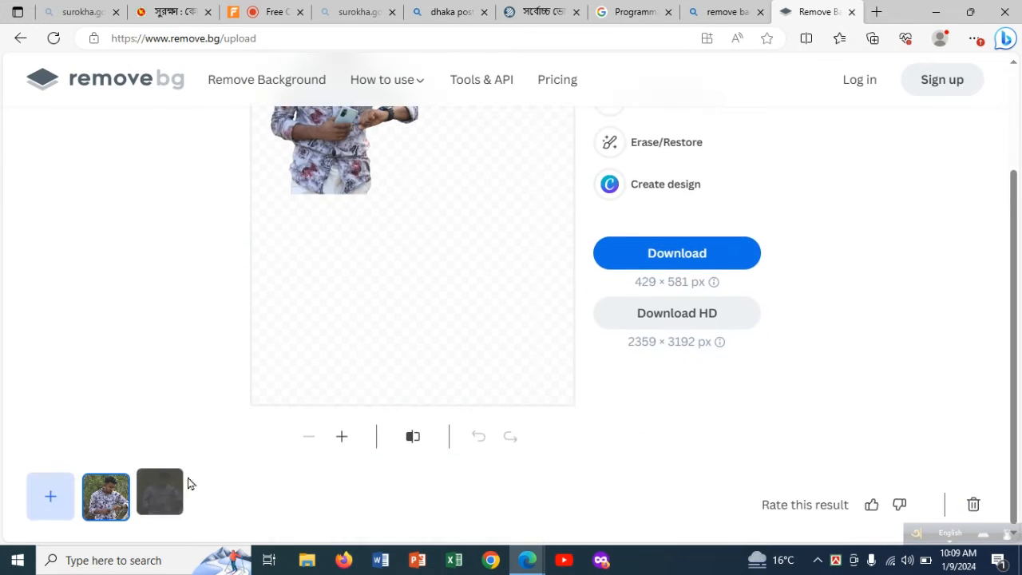
click(159, 496)
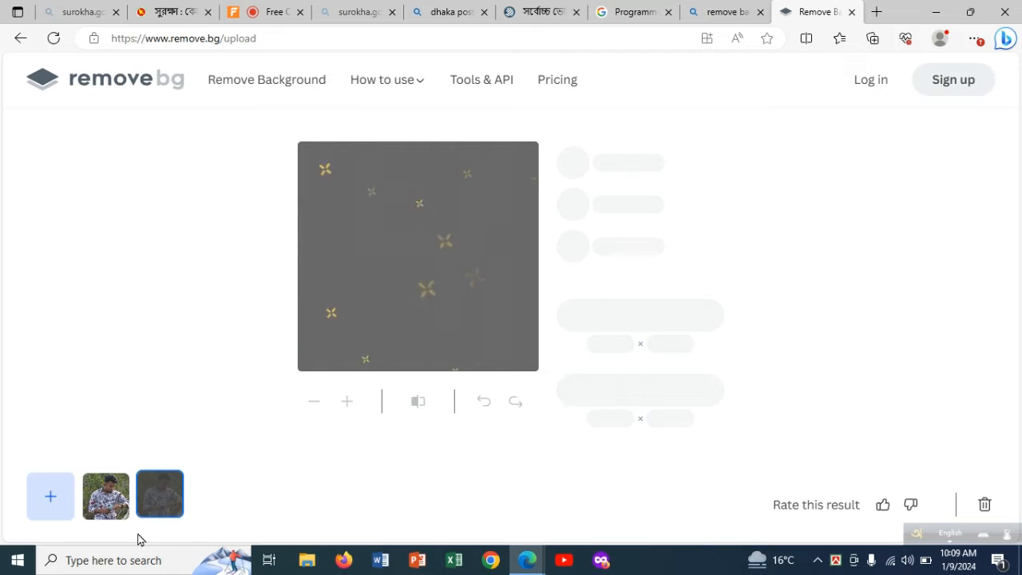
click(118, 511)
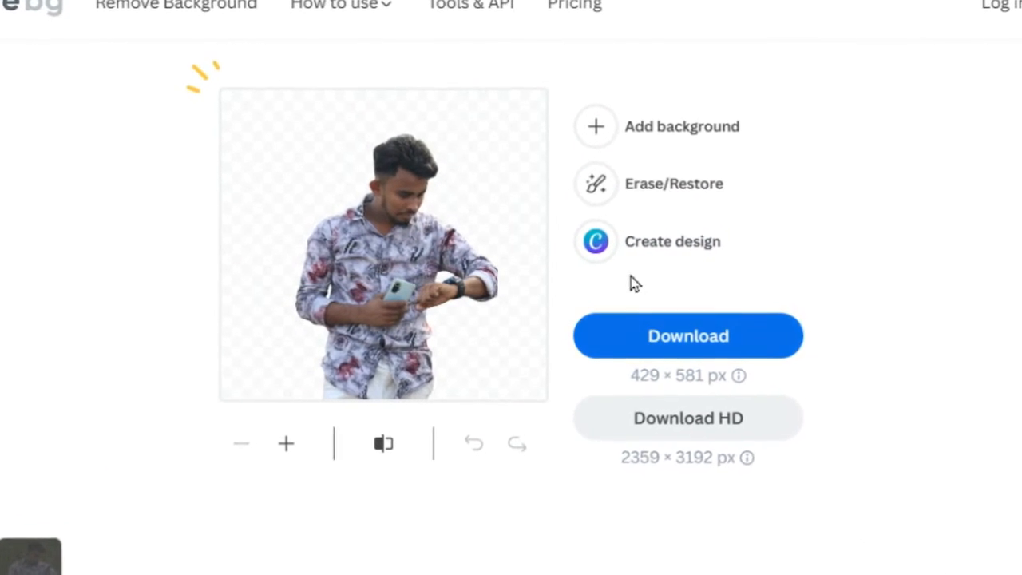
Try the photo of a wooden cabin in a grassy mountain landscape as the cutout's background.
click(683, 156)
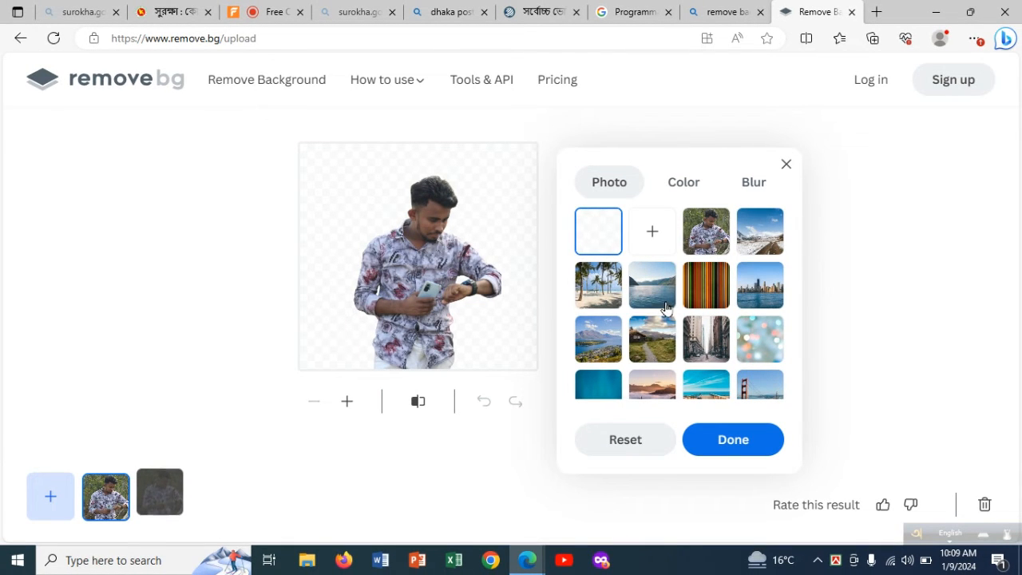
scroll(673, 285, down, 1)
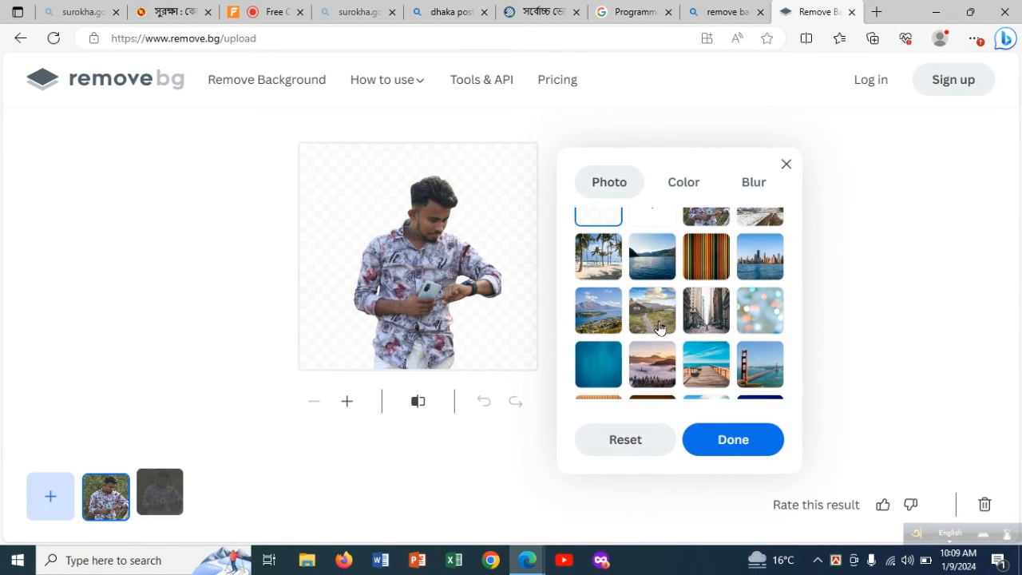
click(658, 327)
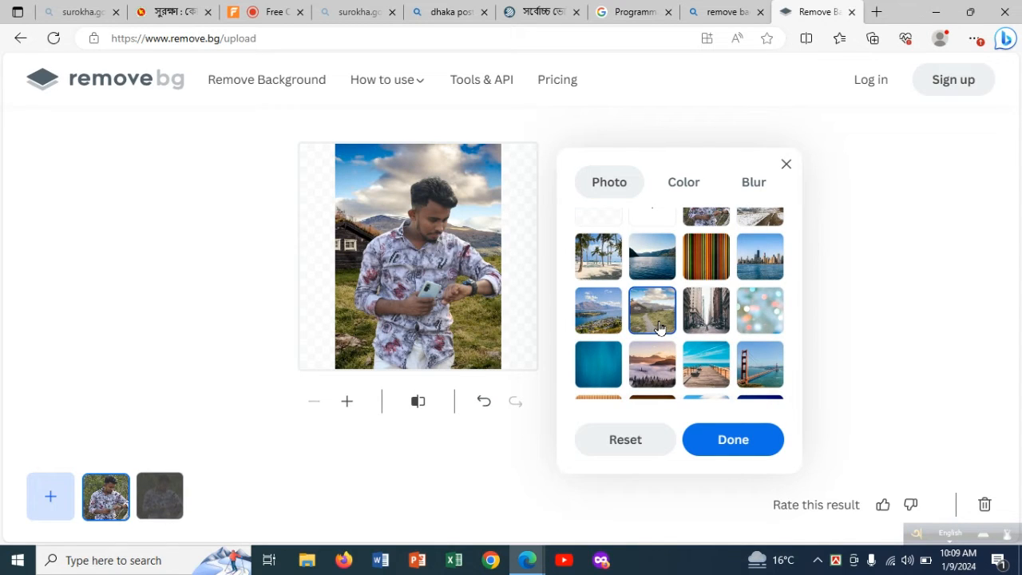
Check the second image in the upload strip again and return to the first image.
click(167, 484)
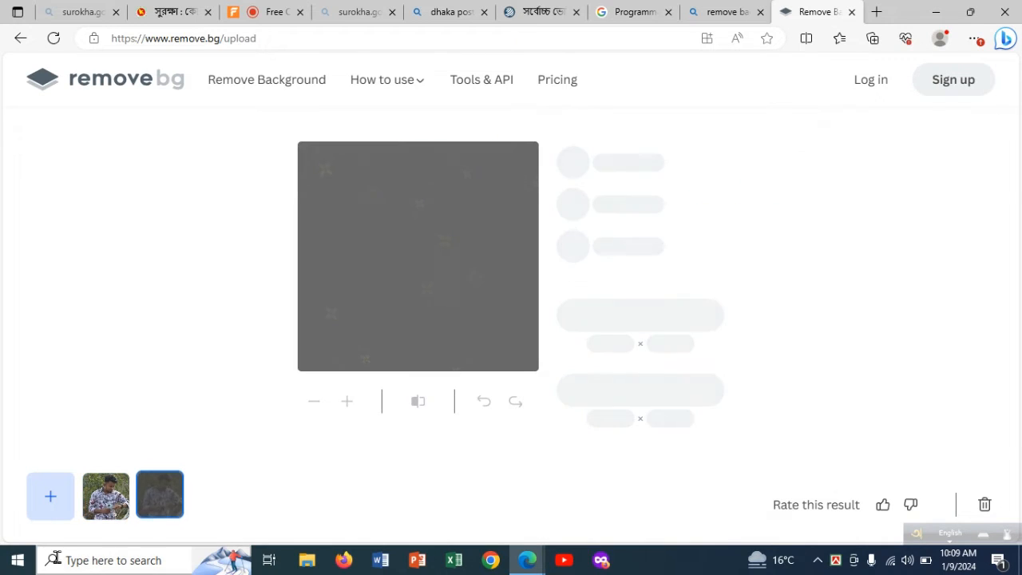
click(100, 500)
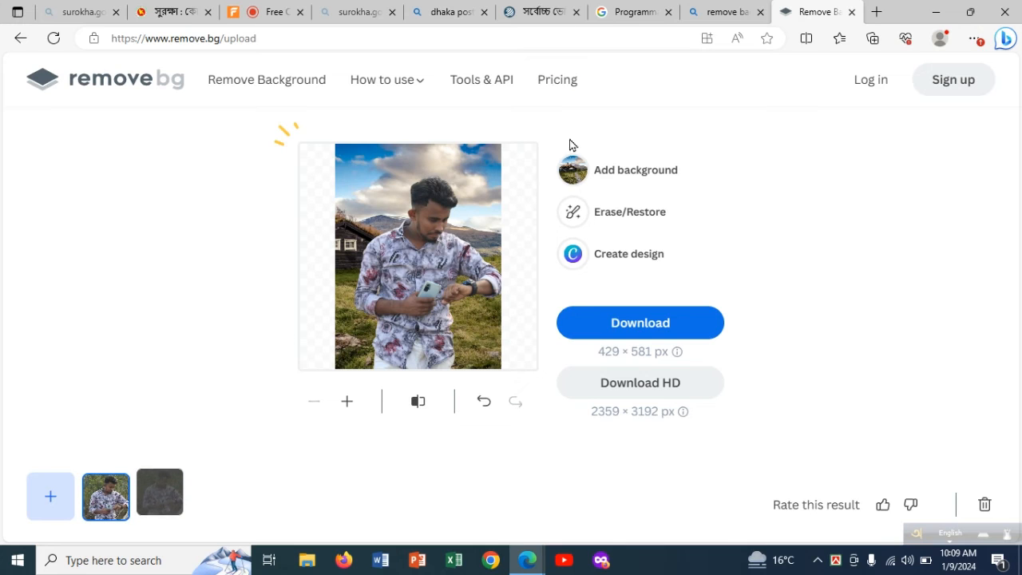
Try the pastel bokeh, wooden seaside pier and daytime city skyline photos as the cutout's background.
click(597, 168)
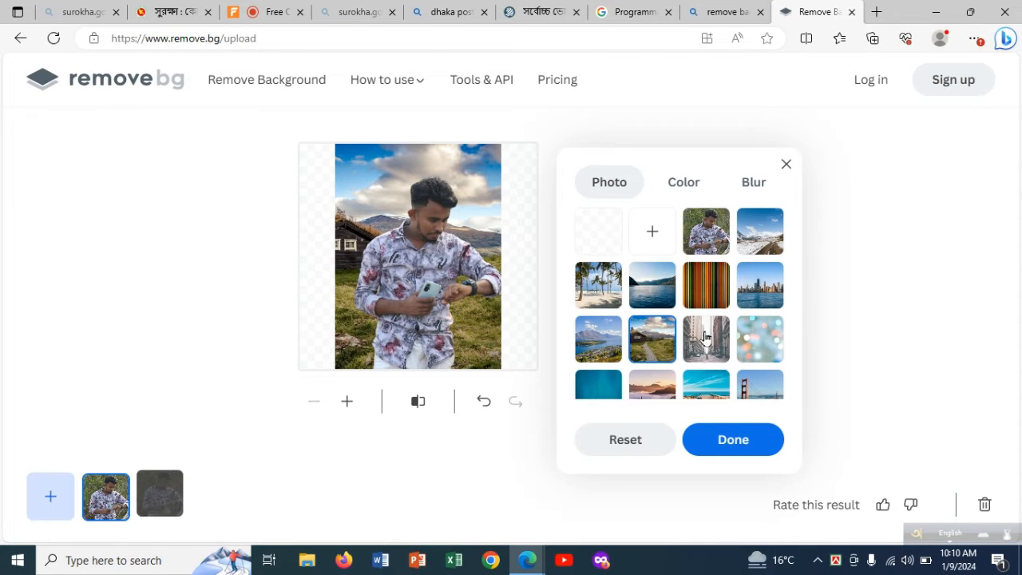
scroll(691, 319, down, 1)
click(754, 300)
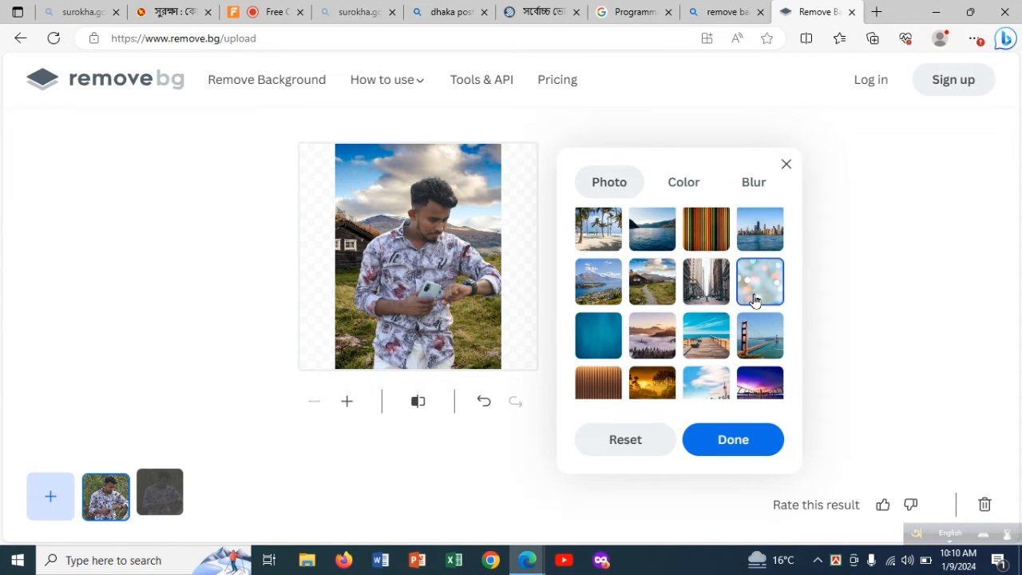
click(703, 353)
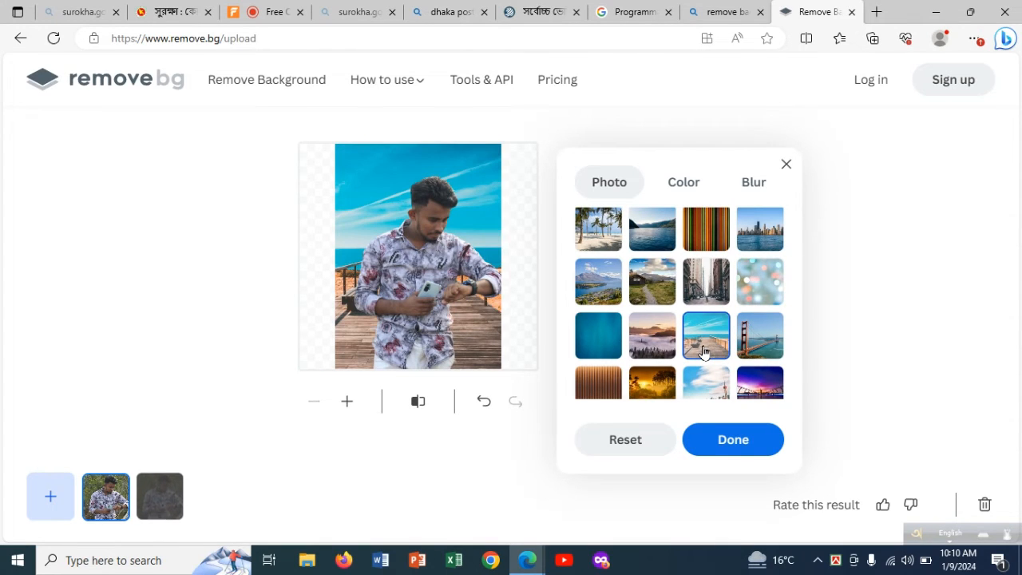
scroll(703, 353, down, 1)
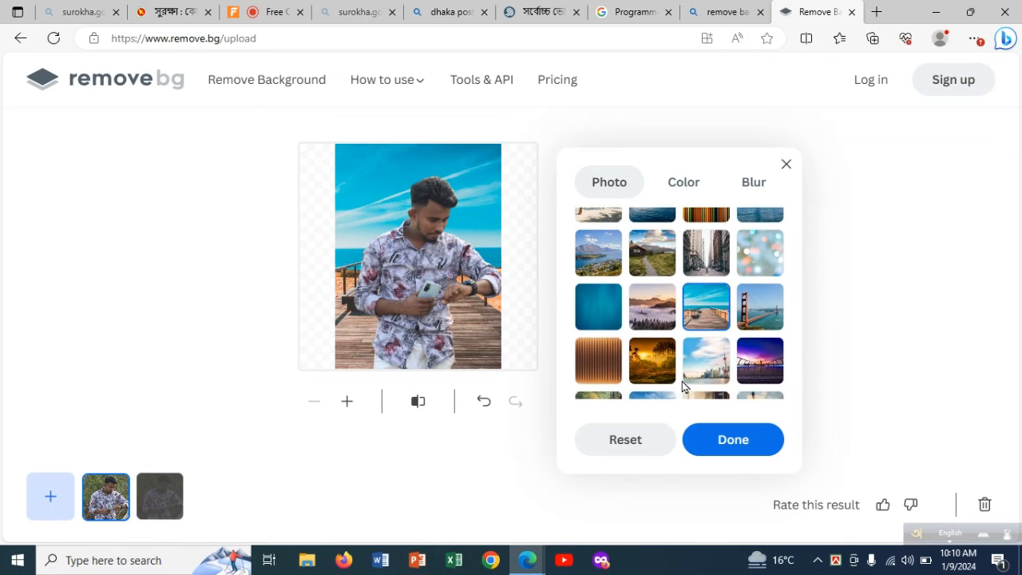
click(696, 365)
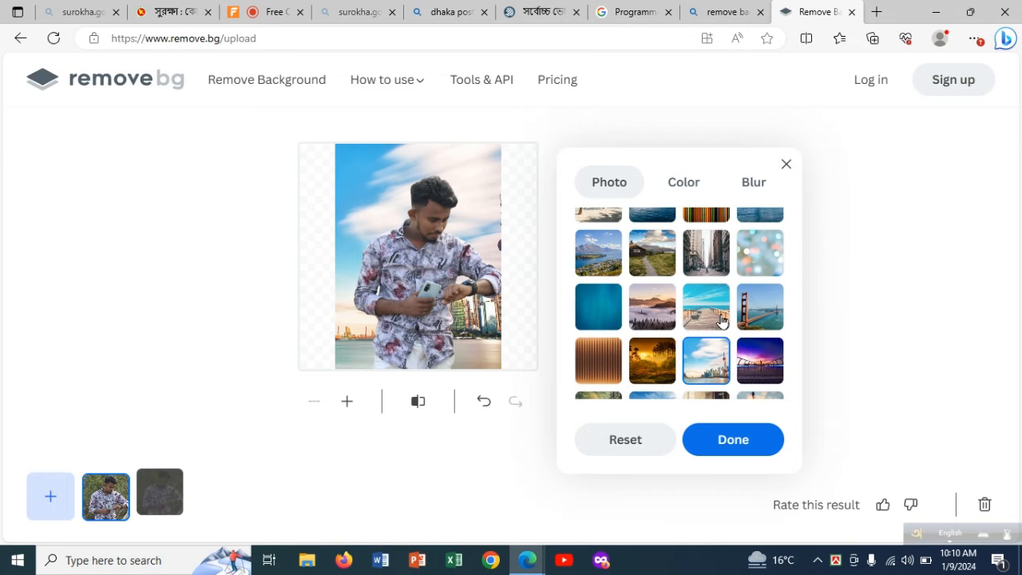
Try the Eiffel Tower, café terrace, sandy beach, autumn forest and yellow-to-red striped photos as the cutout's background.
scroll(721, 319, down, 2)
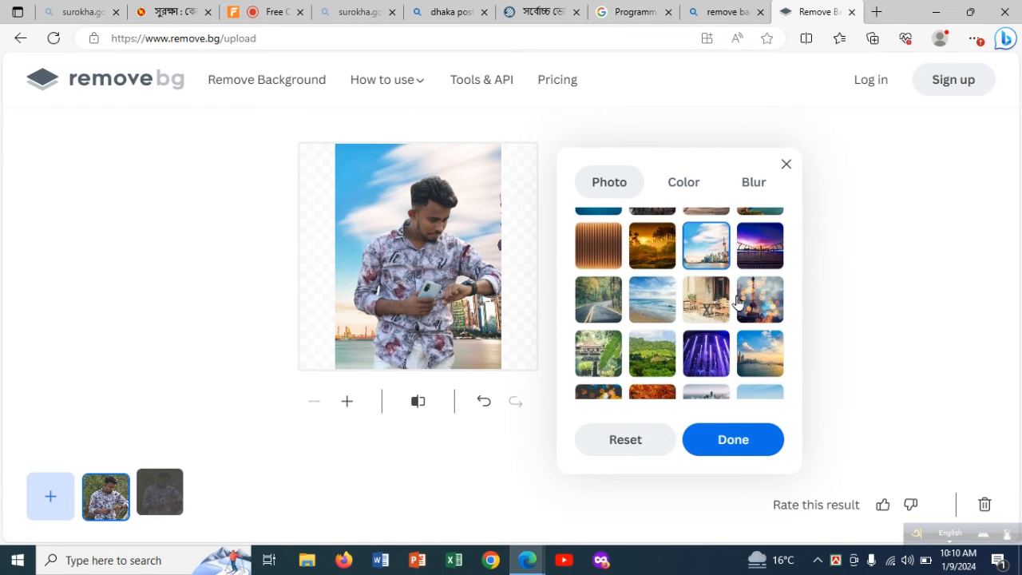
click(738, 302)
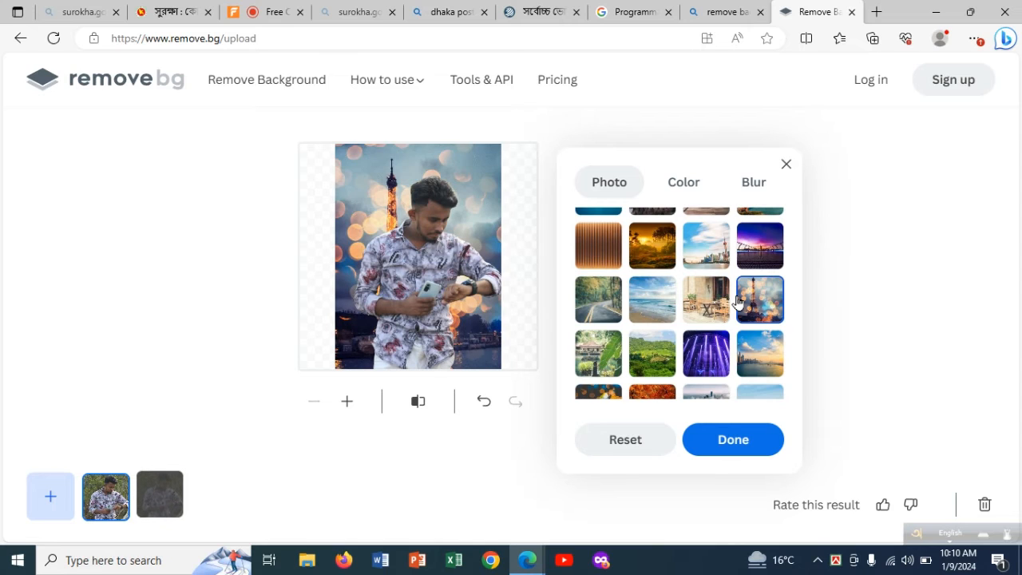
click(729, 300)
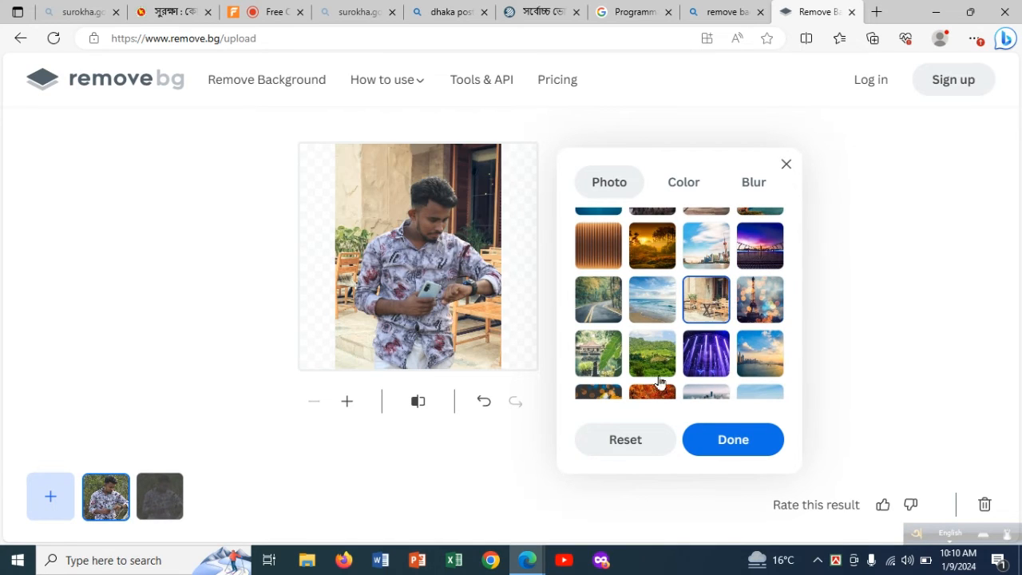
click(653, 322)
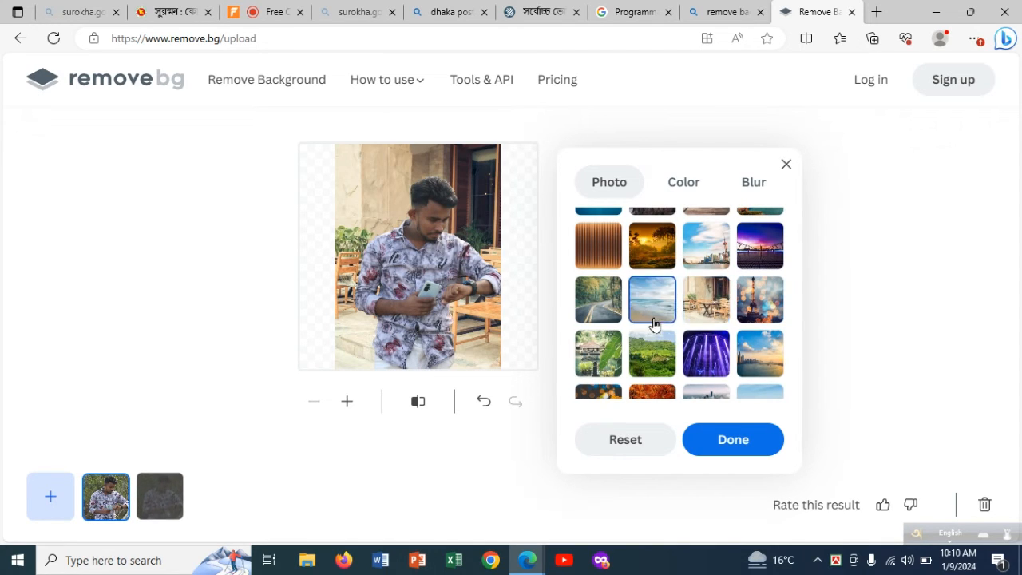
scroll(653, 323, down, 1)
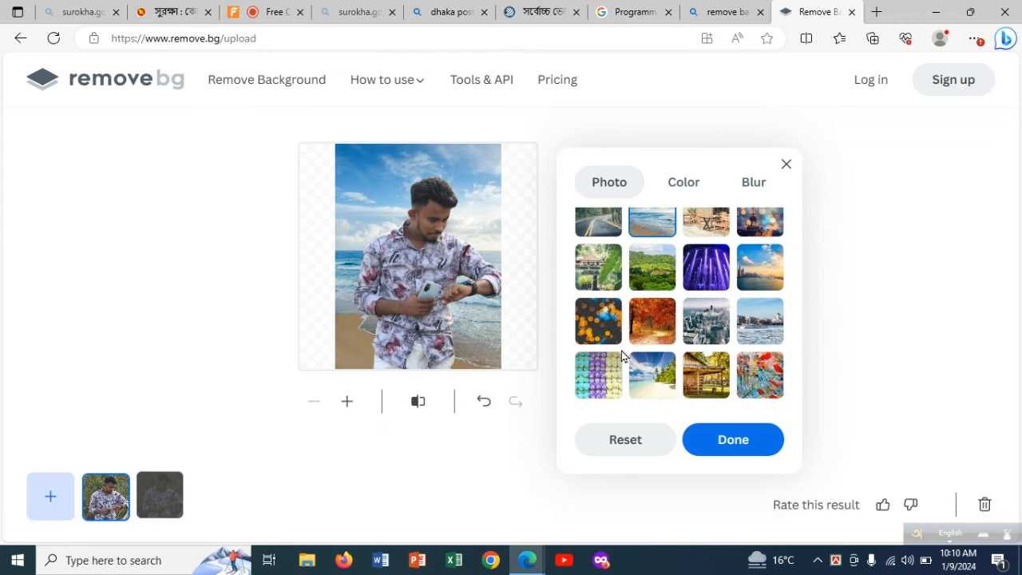
click(638, 341)
scroll(639, 341, down, 2)
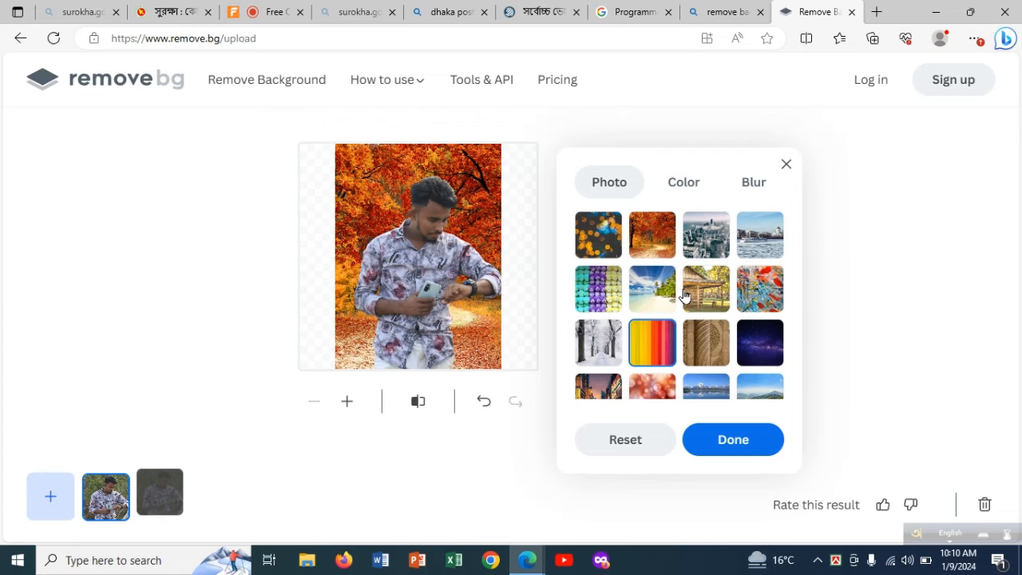
Set the lake photo with snow-capped mountains as the background and look over the solid colour choices.
scroll(683, 299, down, 2)
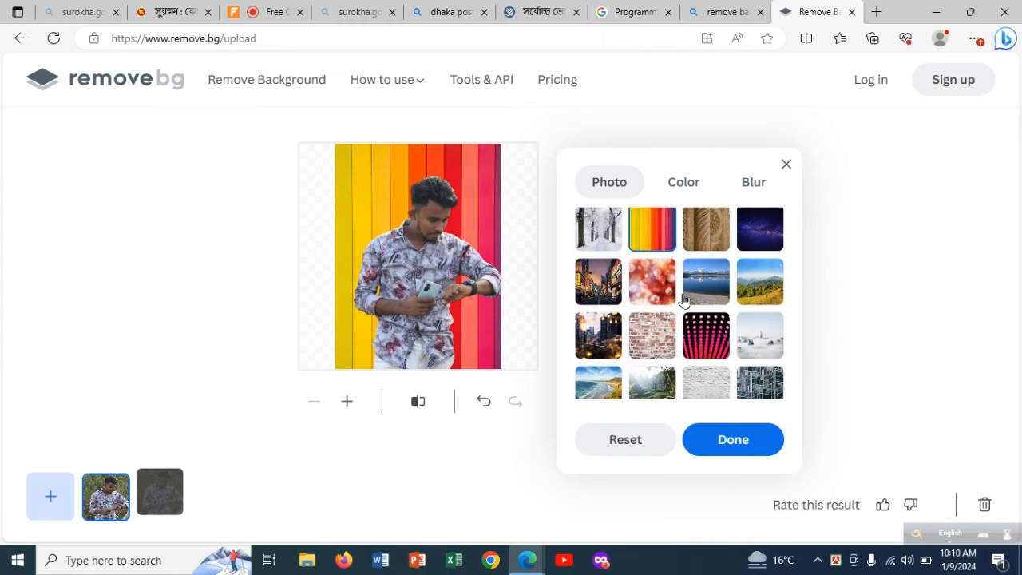
click(684, 300)
scroll(685, 297, up, 10)
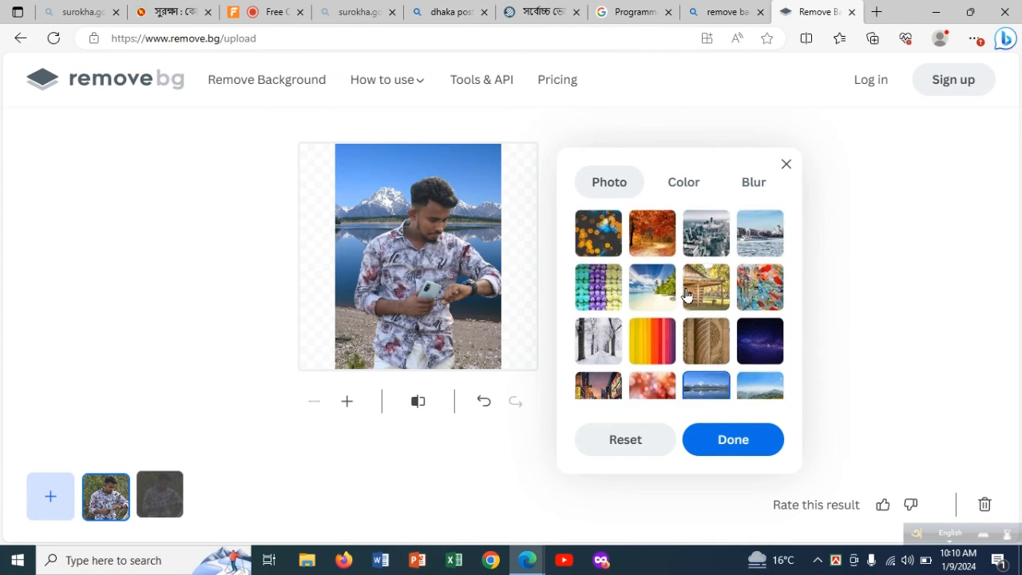
scroll(687, 294, up, 5)
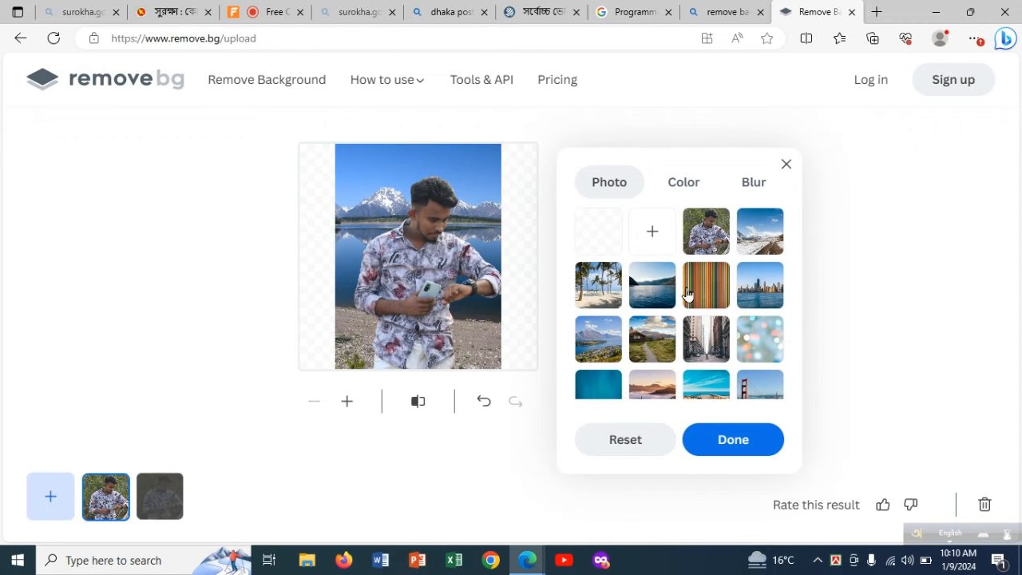
click(696, 197)
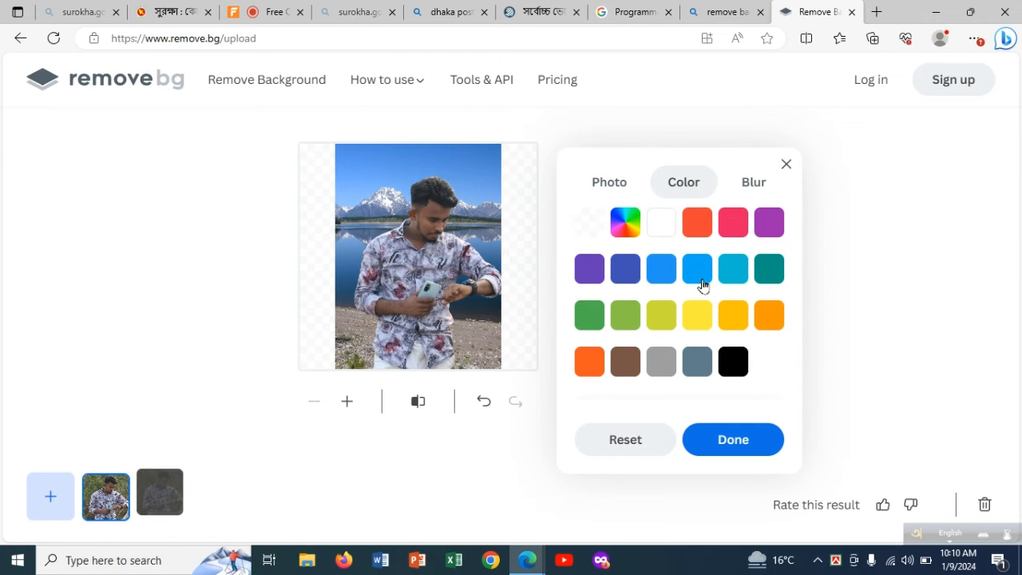
Turn on background blur, raise the blur amount slightly to about the middle of its range, and apply the background changes.
click(751, 191)
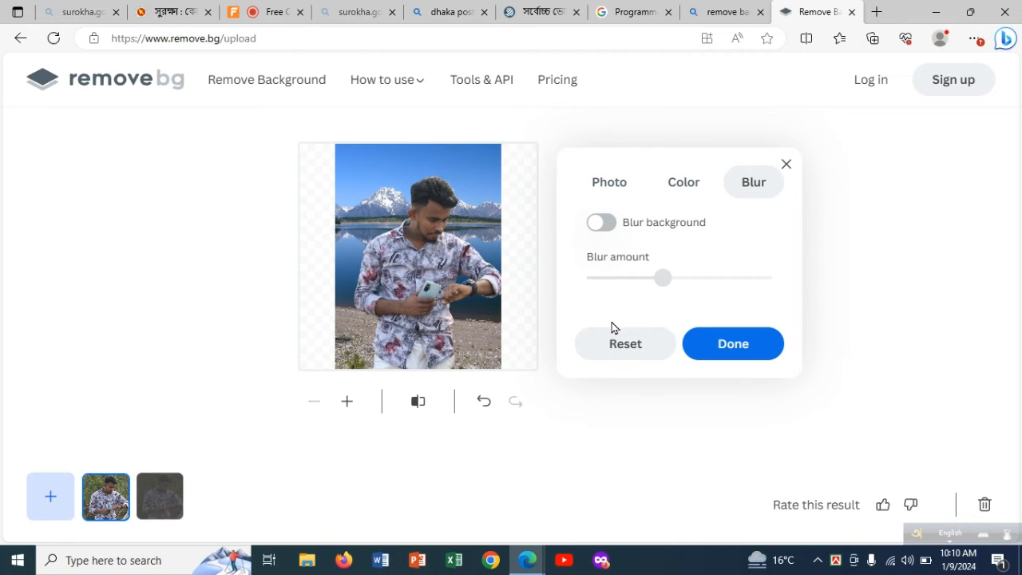
click(614, 228)
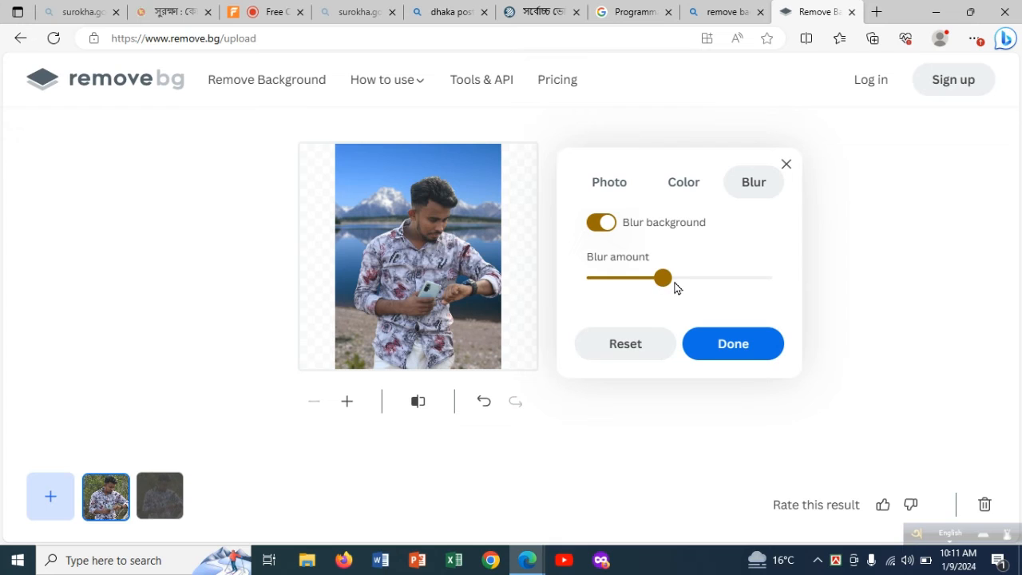
drag(667, 279, 669, 277)
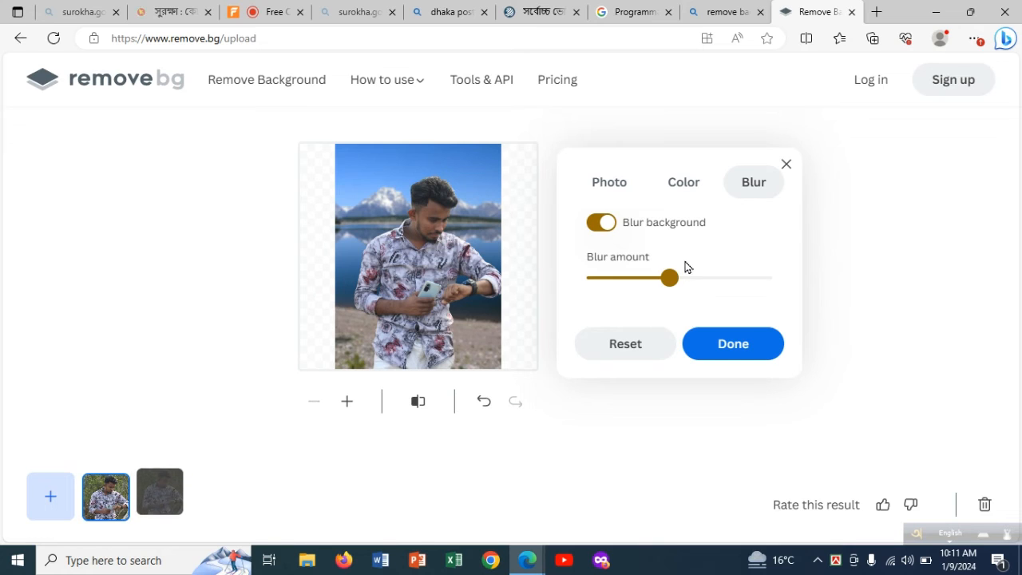
drag(675, 277, 680, 277)
click(735, 345)
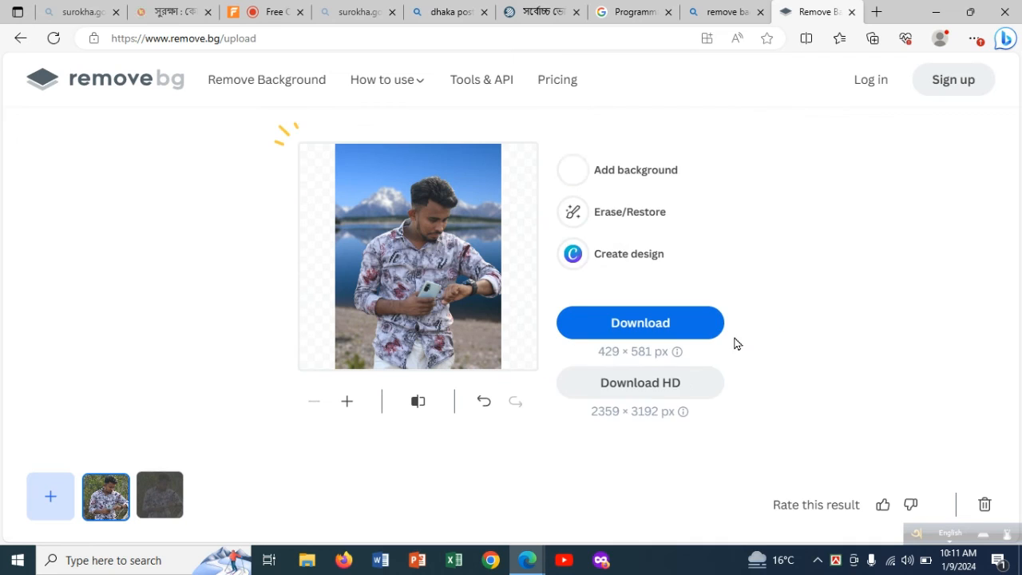
Download the edited picture in the 429 × 581 px size and open the downloaded file.
click(633, 326)
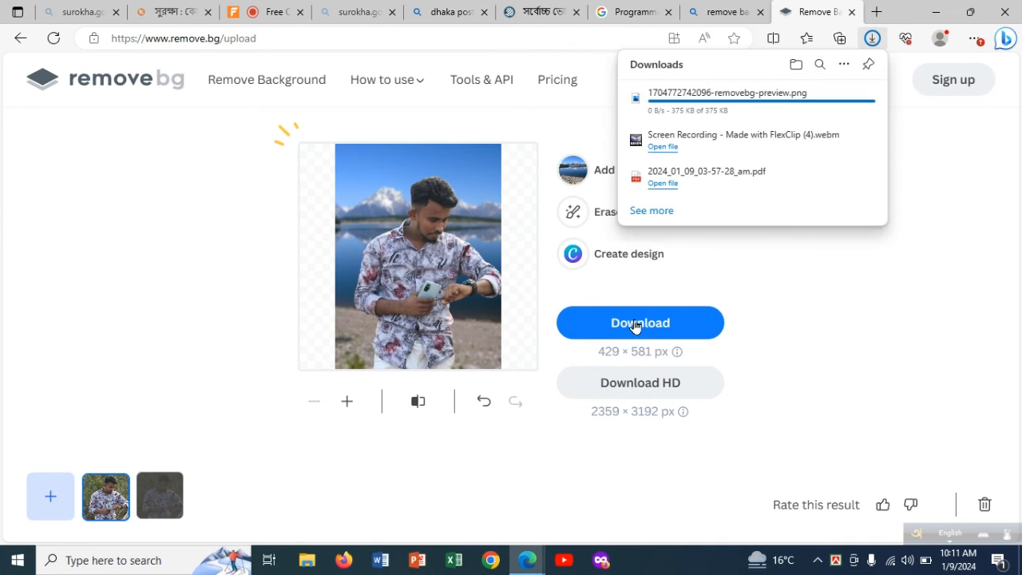
mouse_move(639, 144)
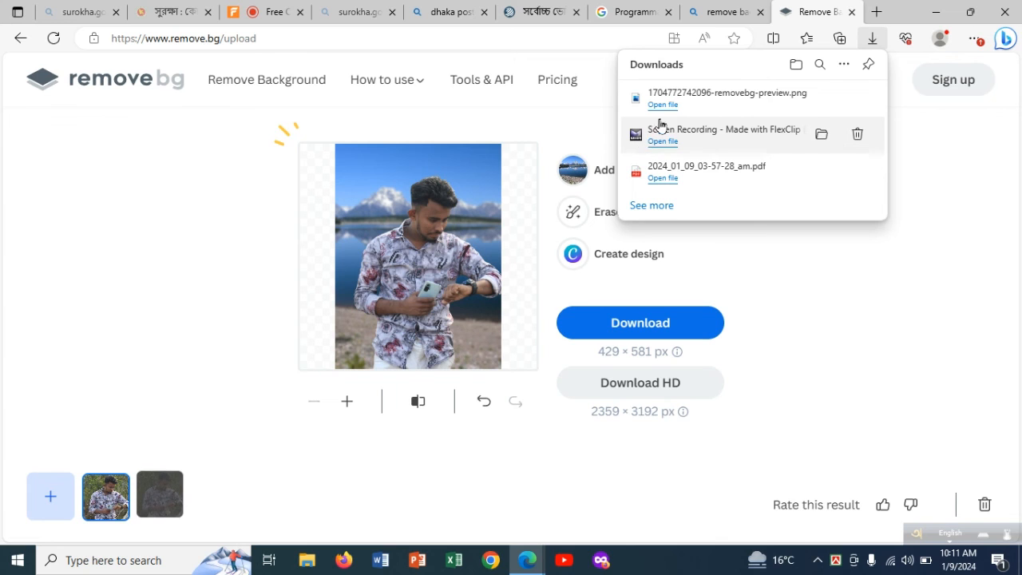
click(663, 105)
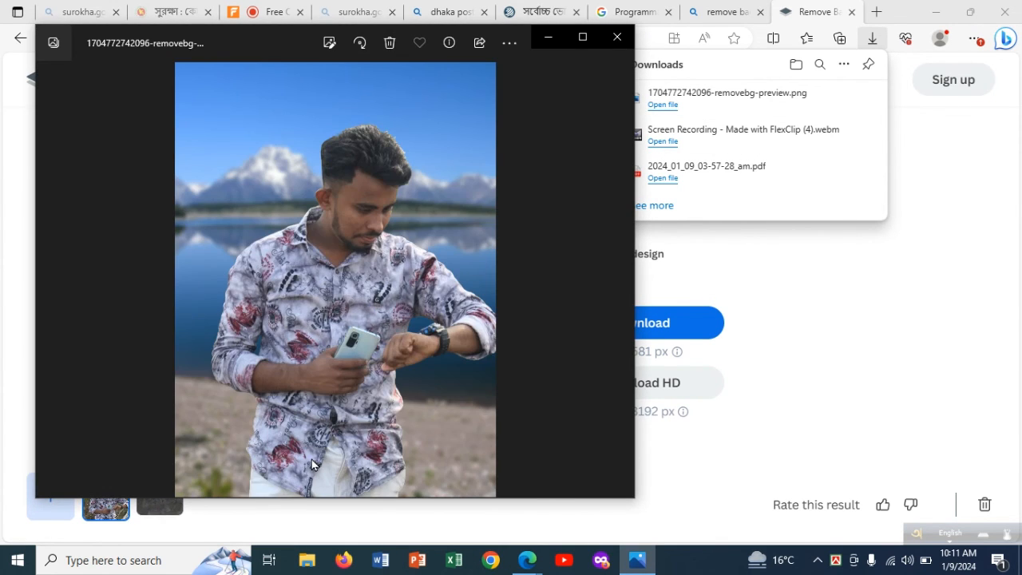
Inspect the downloaded picture at higher magnification and at full view, and close the image viewer windows and the downloads list.
scroll(326, 428, up, 1)
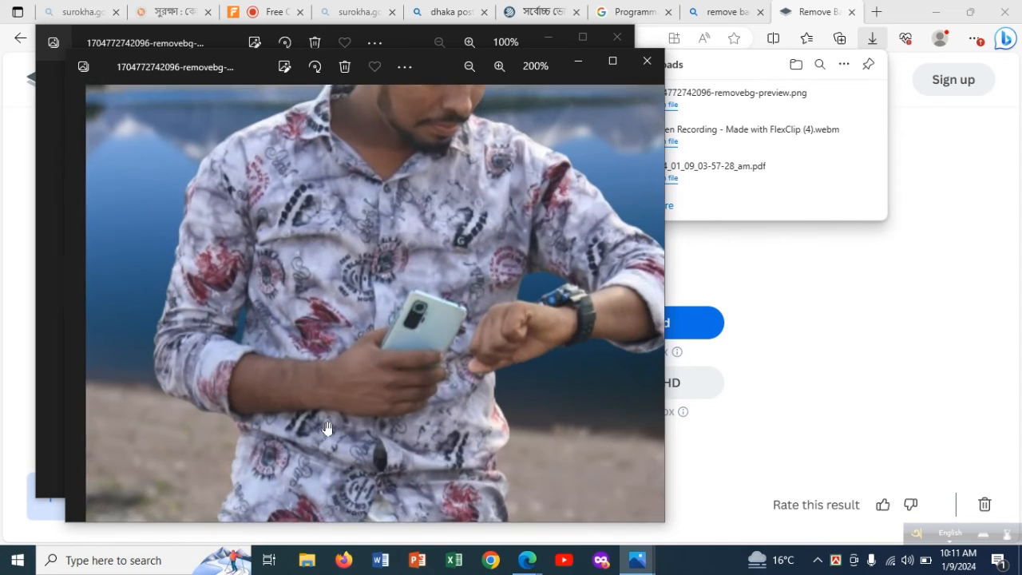
scroll(368, 365, up, 5)
scroll(372, 369, down, 3)
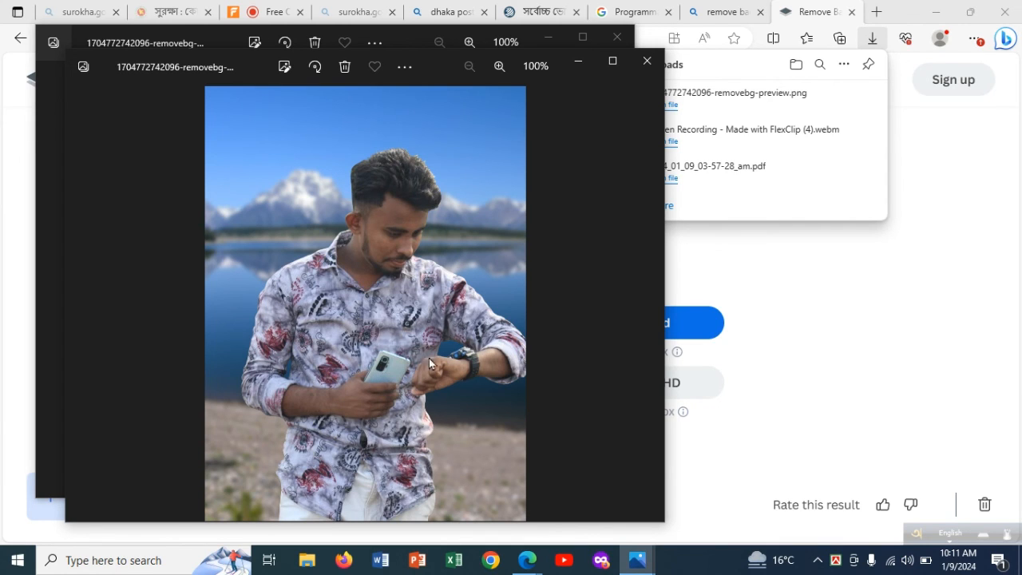
click(647, 61)
click(618, 37)
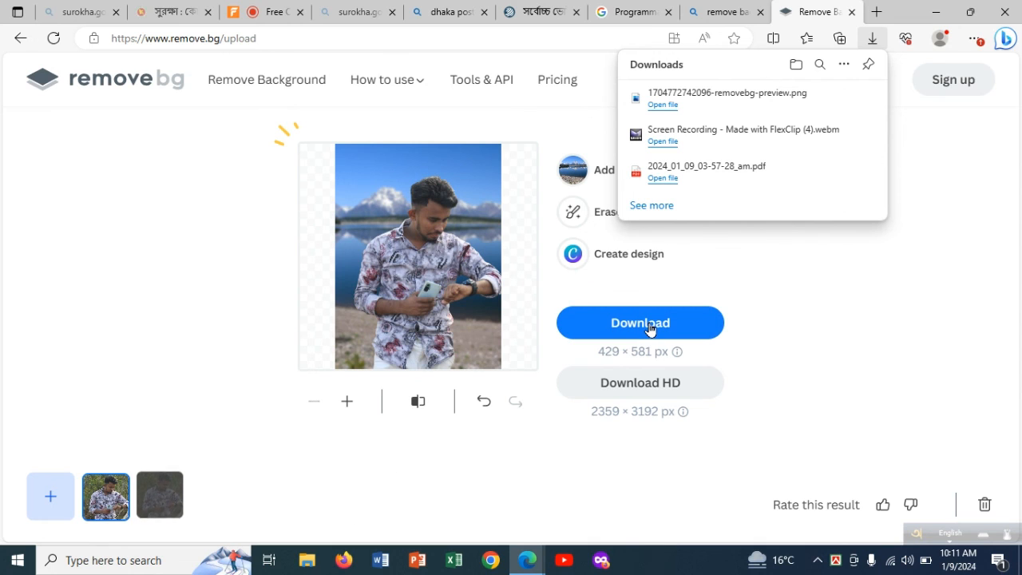
click(778, 261)
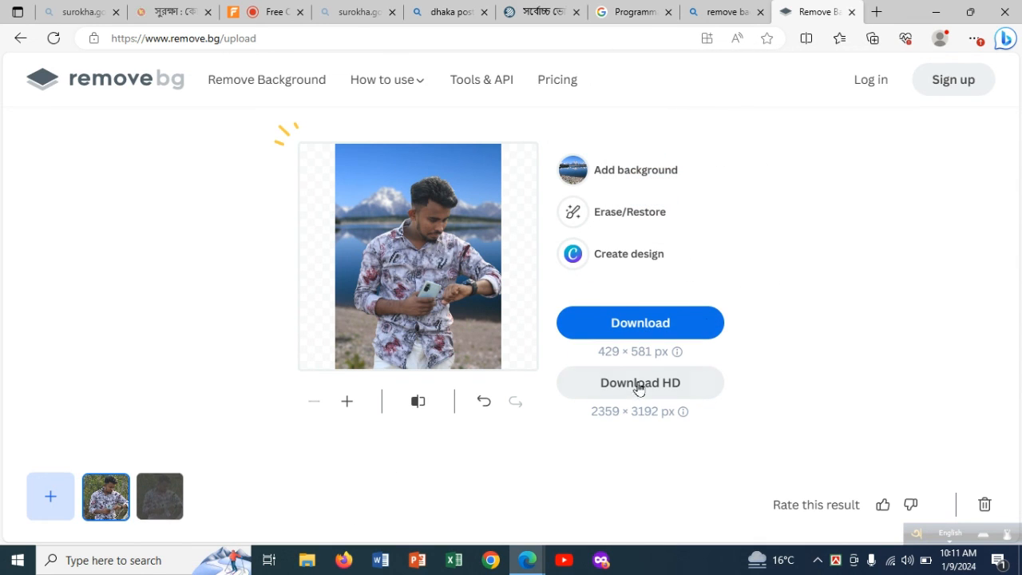